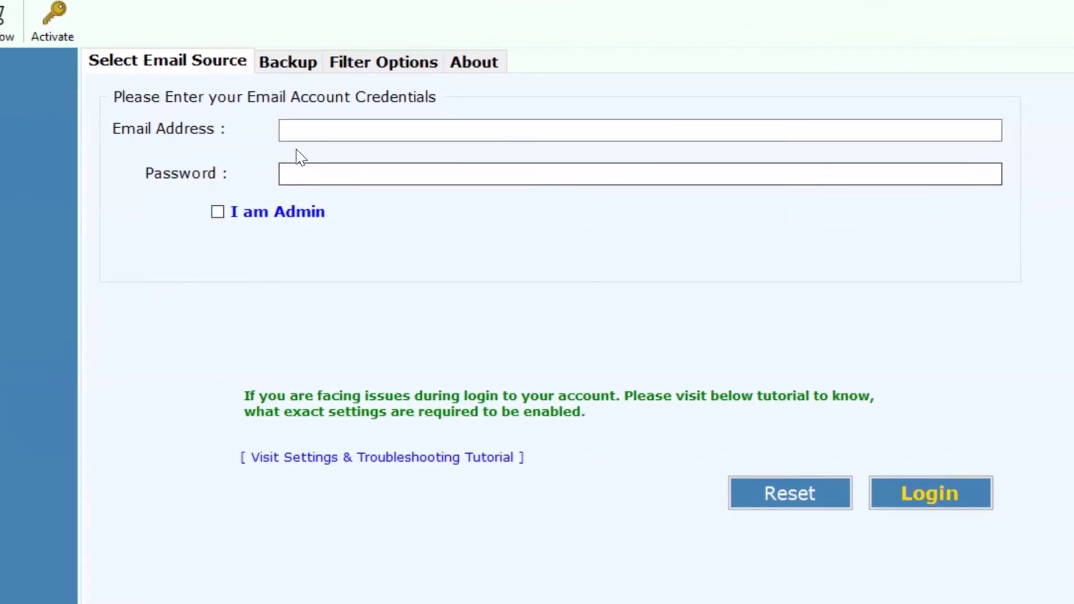
- Enter the source admin account's email address and password and tick I am Admin
left_click(304, 132)
key("ctrl+v")
type(".onmicrosoft.com")
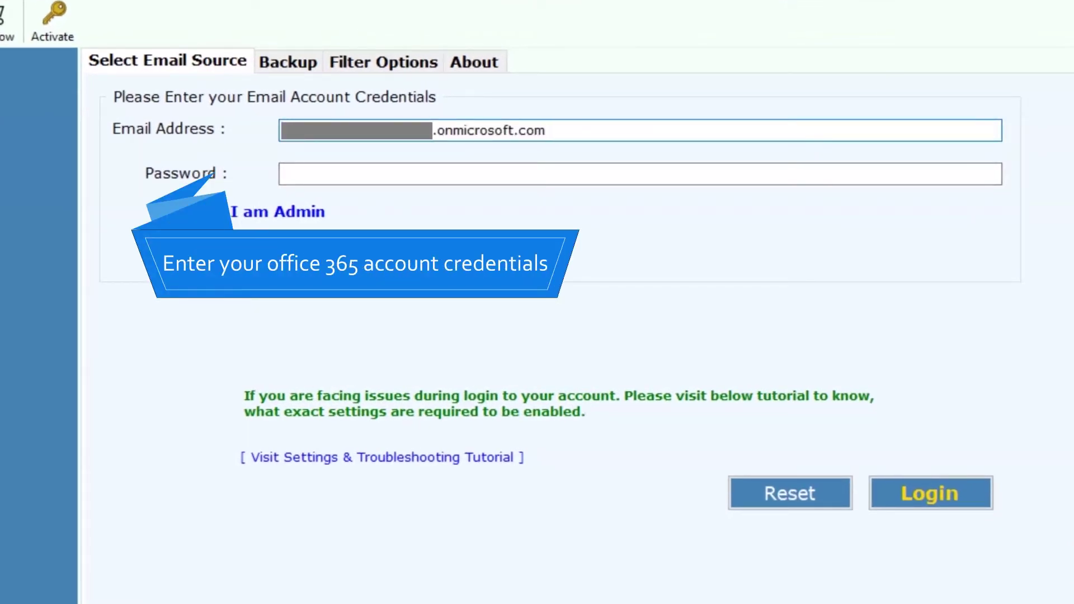
key("Tab")
key("ctrl+v")
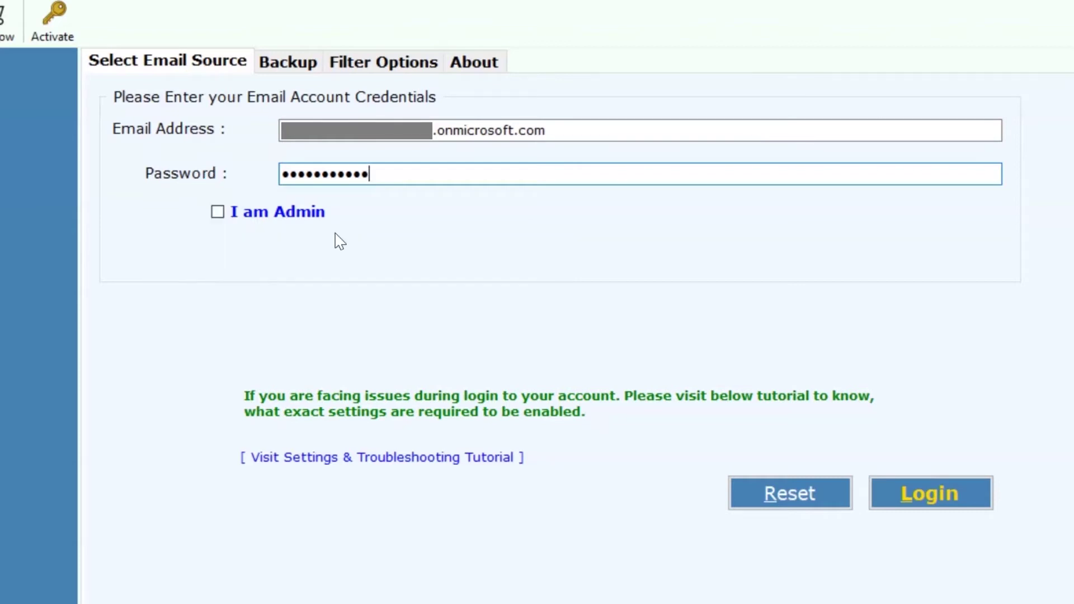
left_click(217, 212)
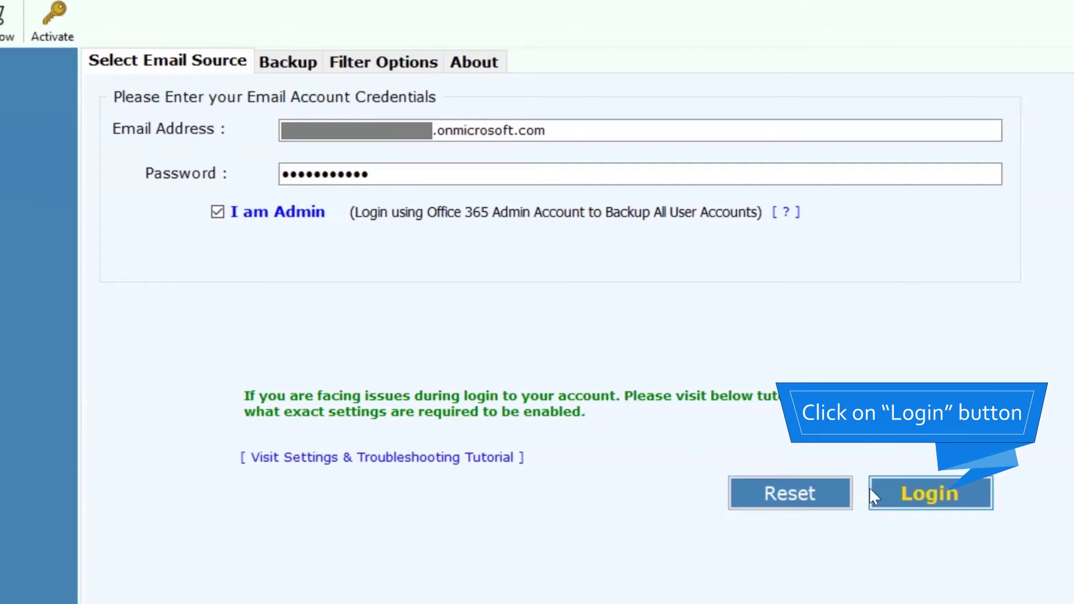
- Log in as admin and switch Backup User Accounts to the 'Use CSV file to Backup User Accounts' tab
left_click(915, 492)
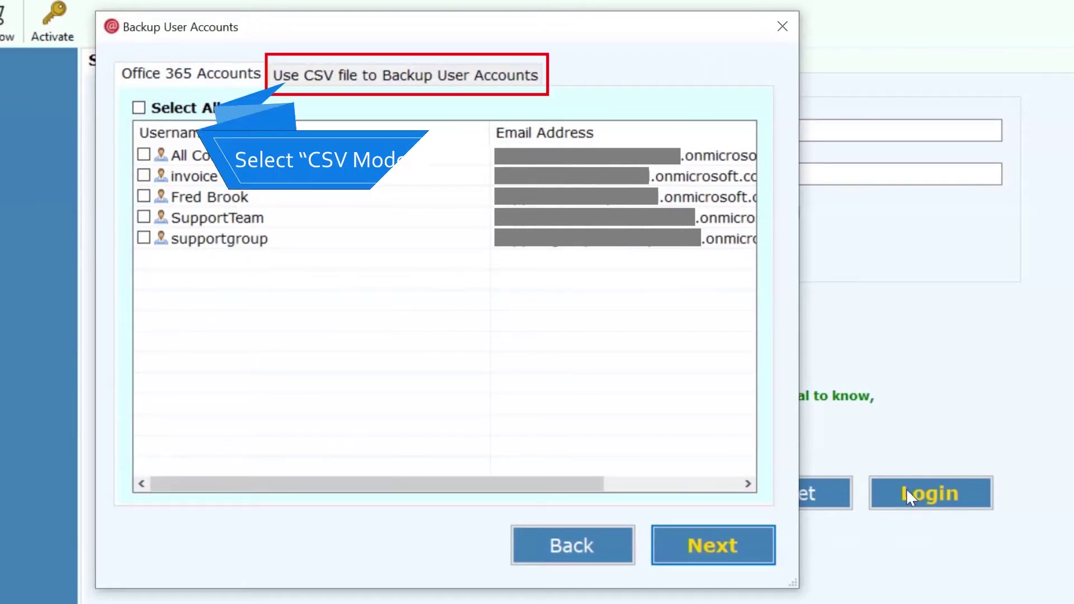
left_click(395, 81)
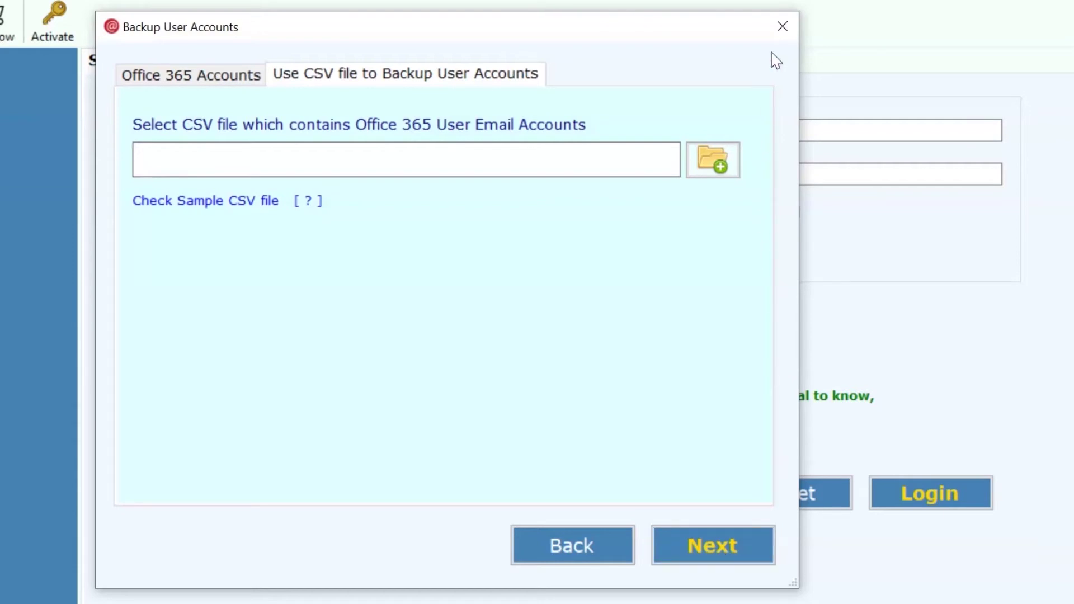
- Close the Backup User Accounts dialog, clear I am Admin, and log in as a regular user
left_click(781, 27)
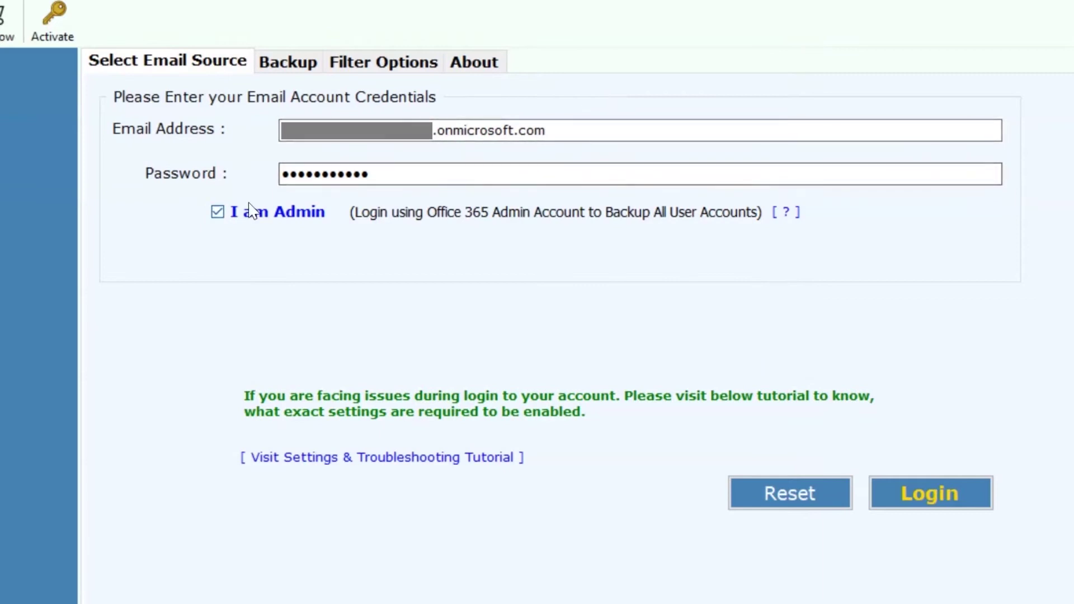
left_click(218, 213)
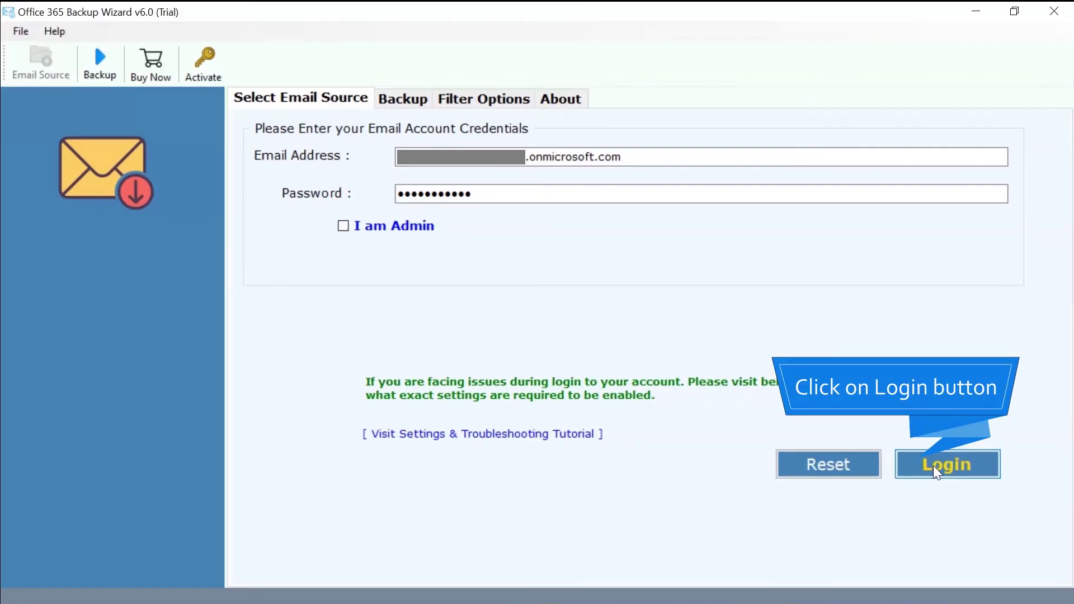
left_click(933, 466)
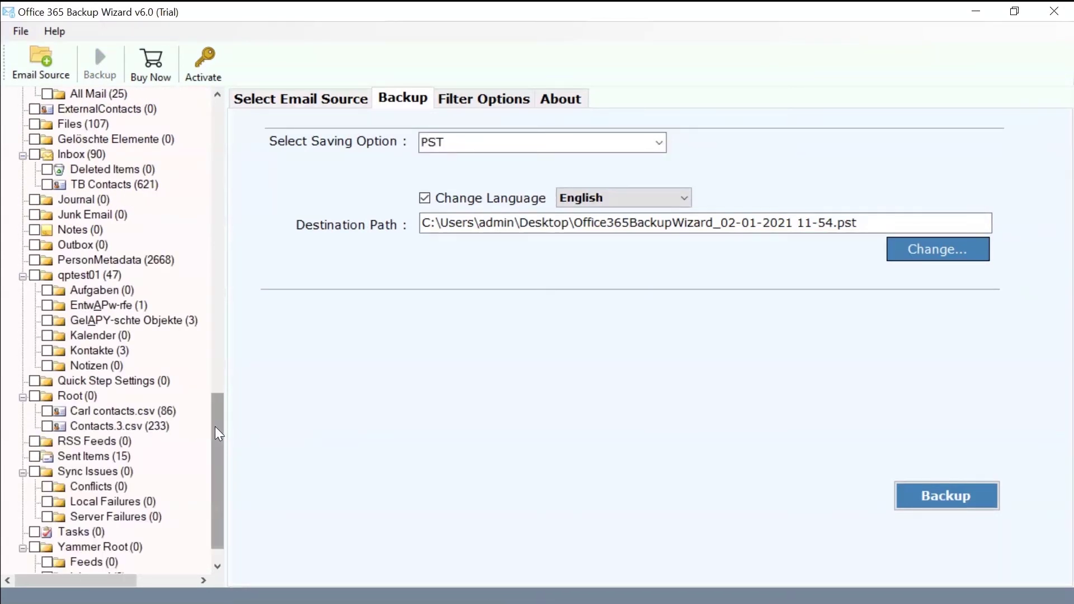
- Collapse the Calendar, Sync Issues and Yammer Root folders and tick only Inbox (90)
left_click_drag(219, 431, 218, 109)
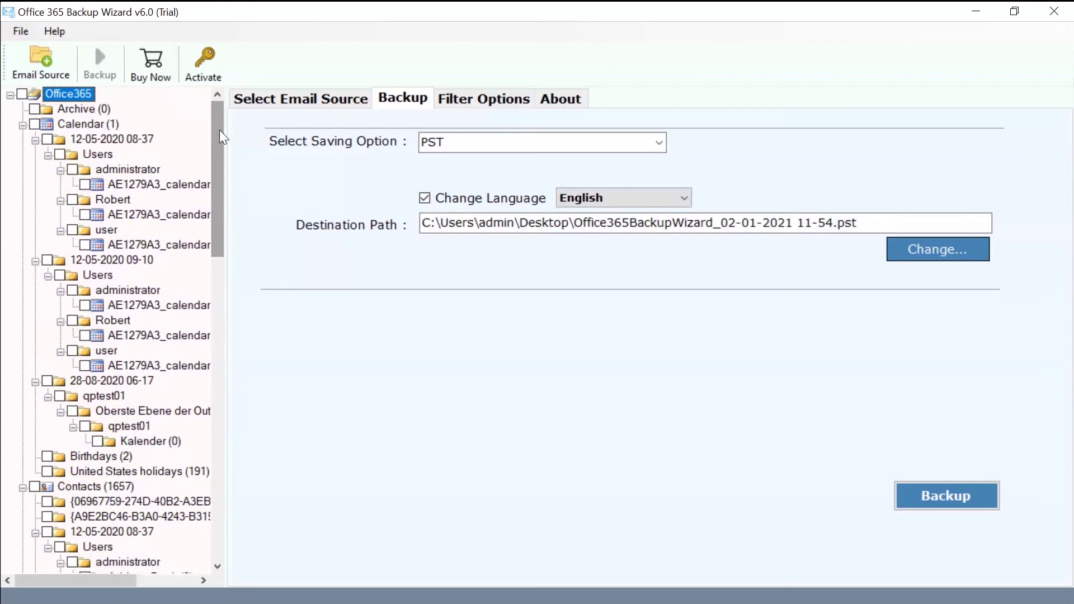
left_click(22, 124)
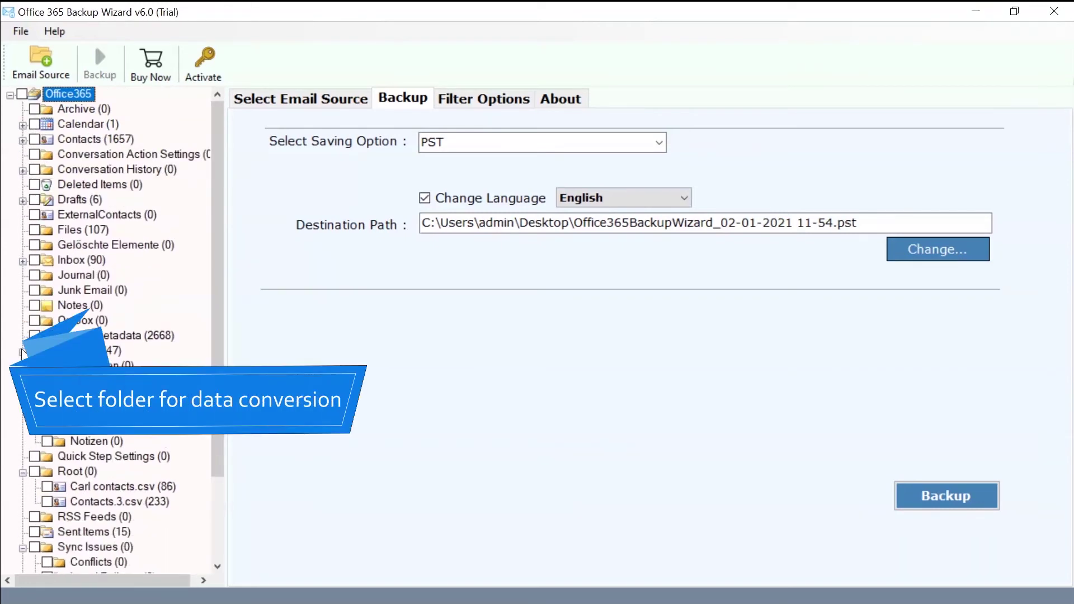
left_click(22, 427)
left_click(23, 457)
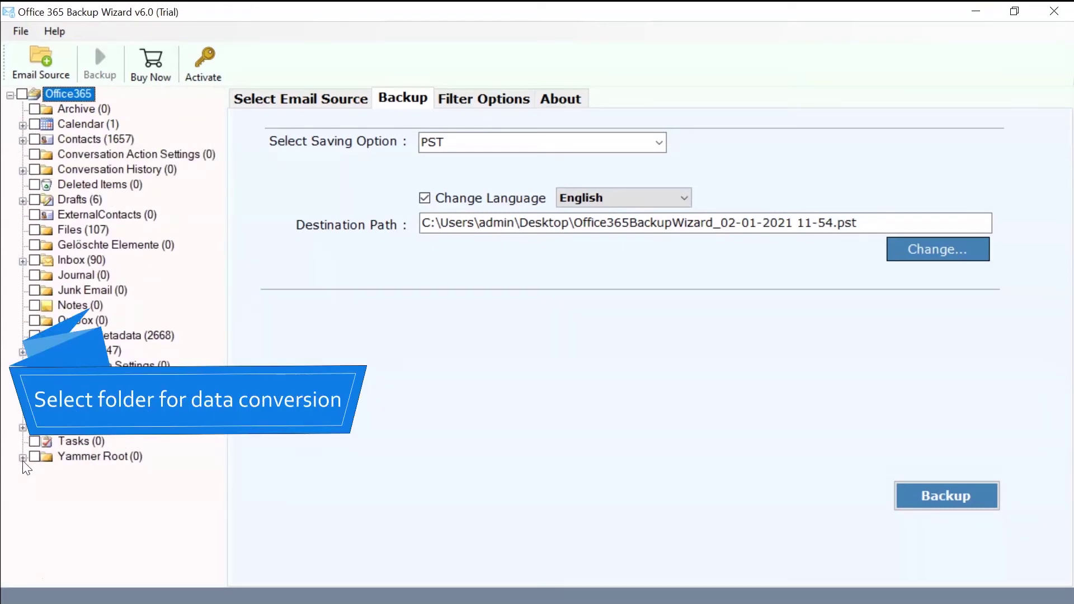
left_click(34, 260)
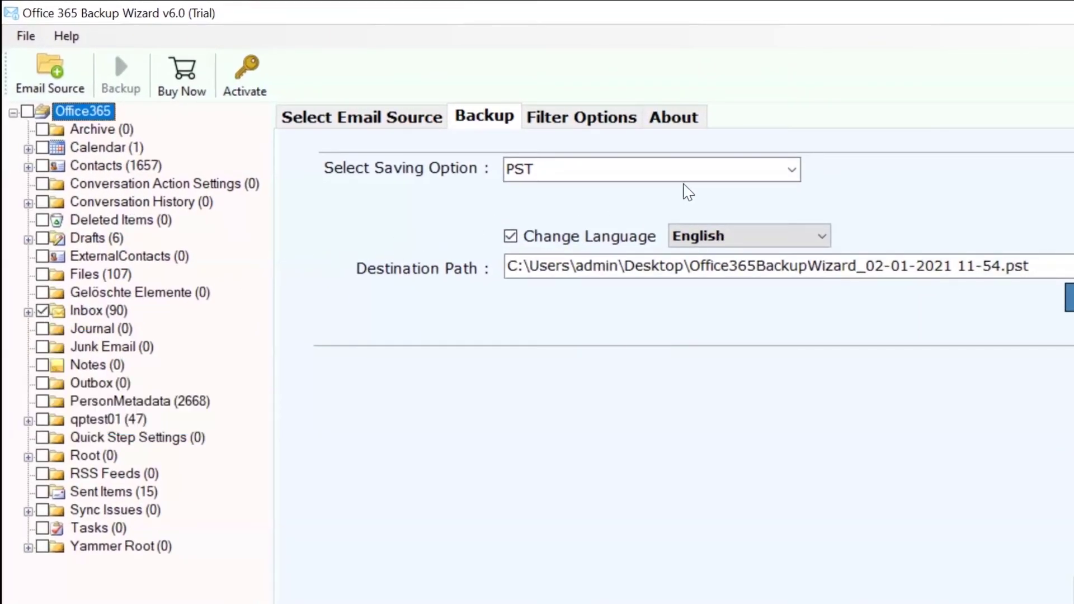
left_click(790, 169)
left_click_drag(790, 209, 784, 402)
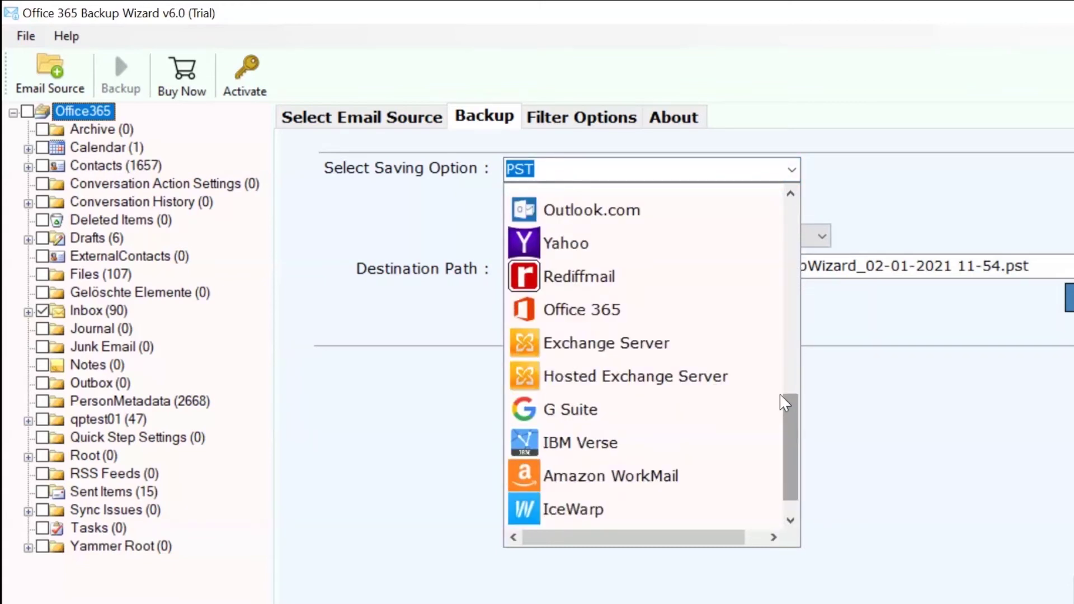
- Set the saving format to Office 365, leave I am Admin off, and keep English as language
left_click(643, 318)
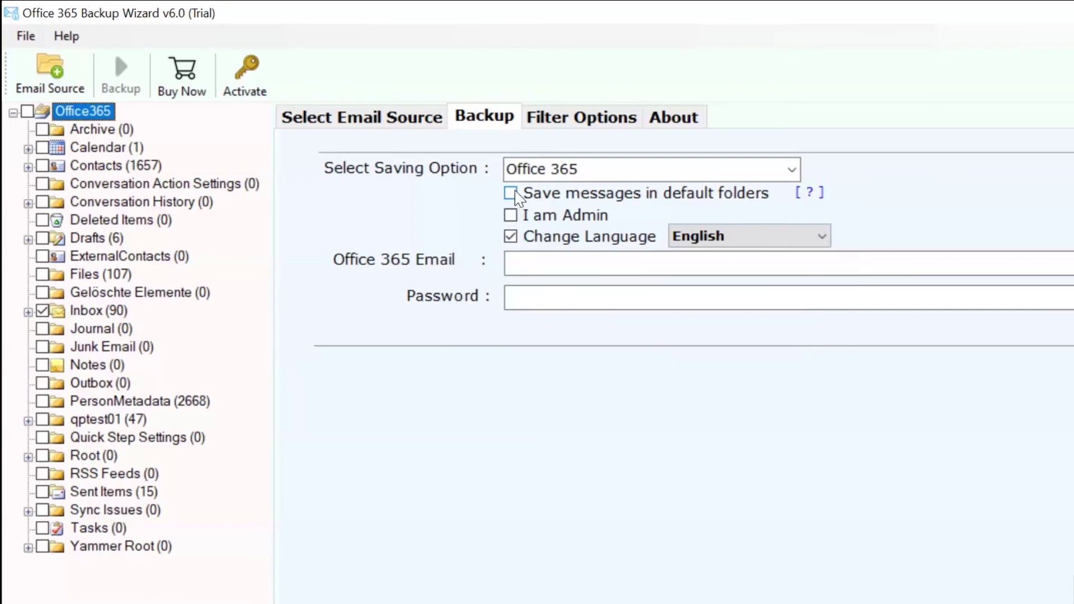
left_click(511, 216)
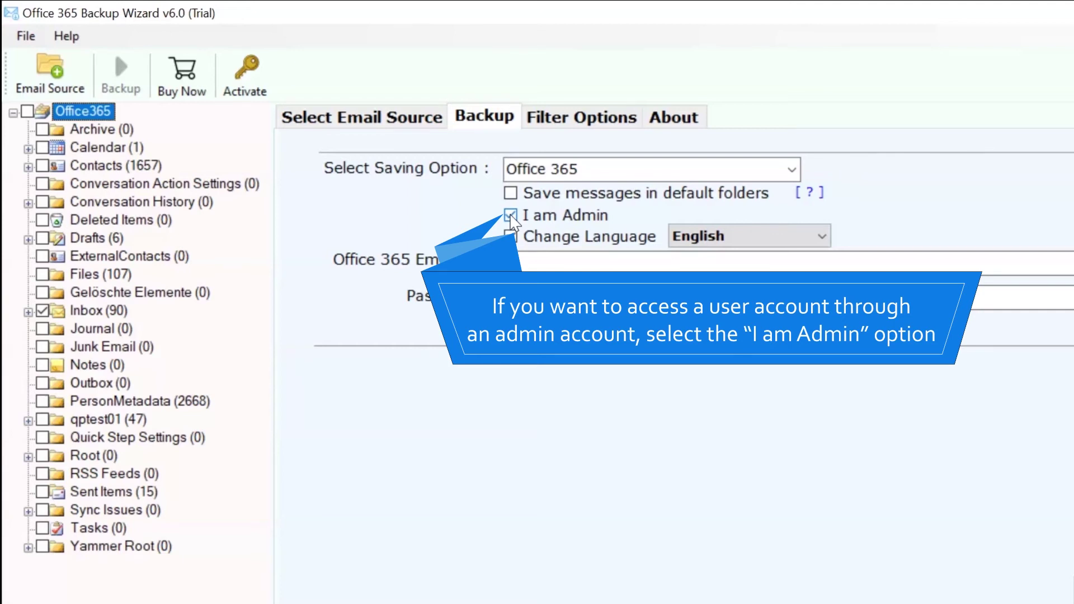
left_click(511, 217)
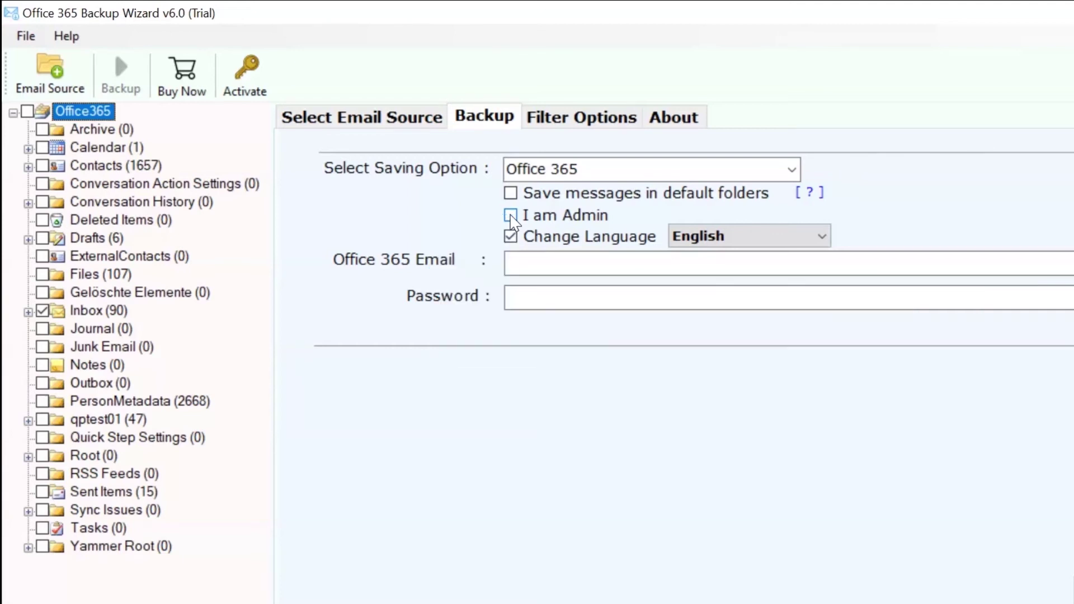
left_click(791, 242)
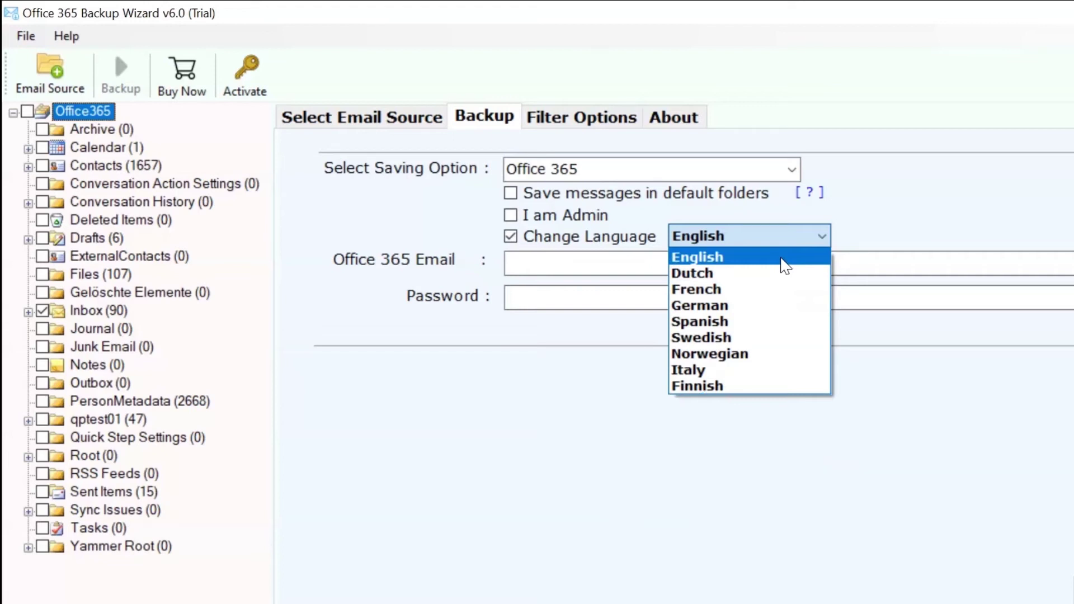
left_click(786, 263)
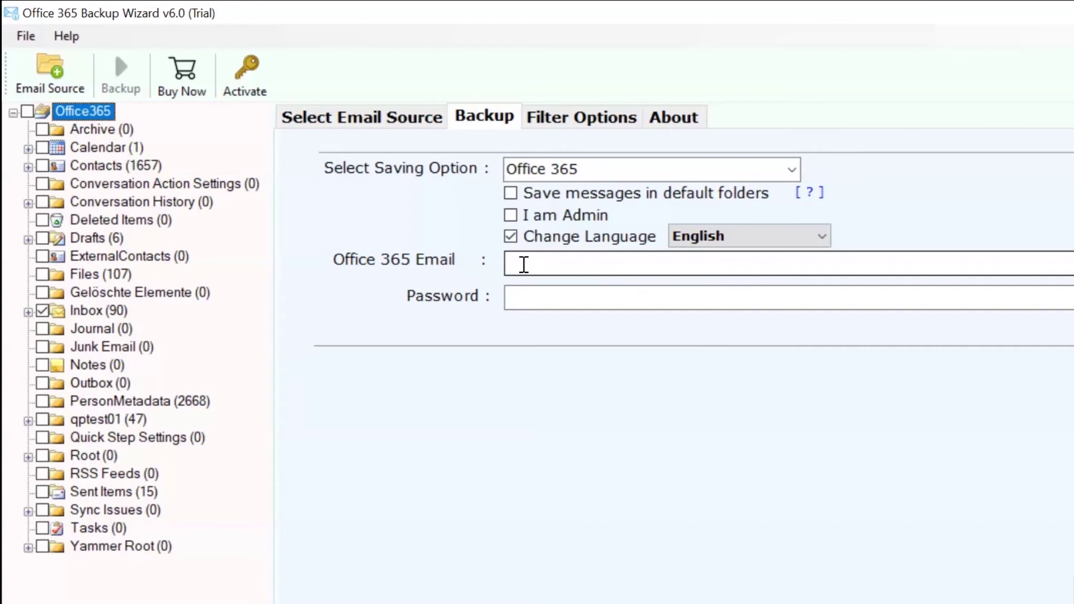
- Enter the destination Office 365 account's email address and password
left_click(524, 265)
key("ctrl+v")
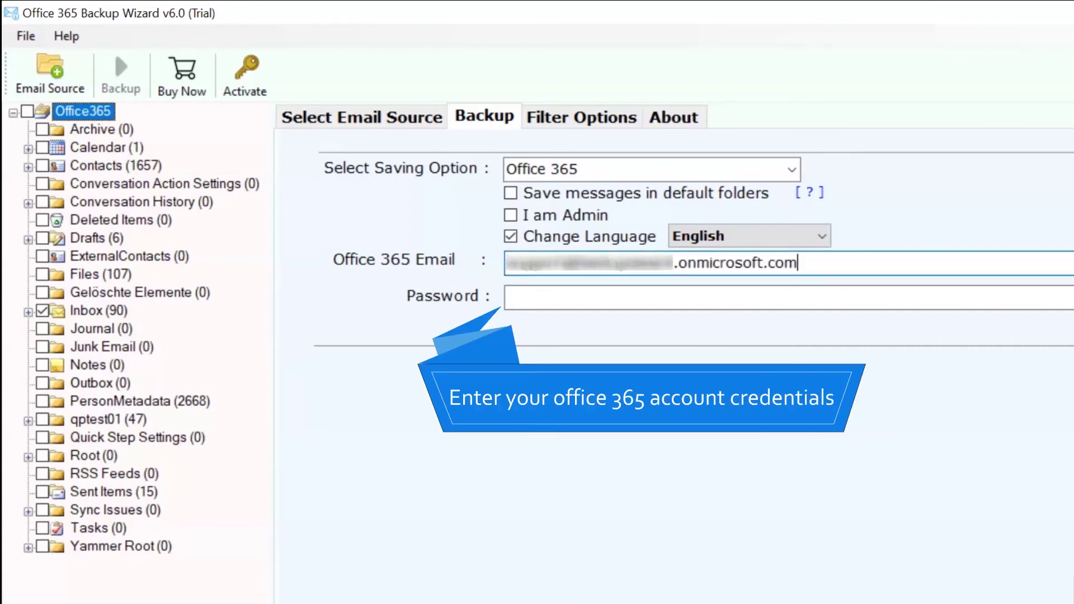
left_click(509, 298)
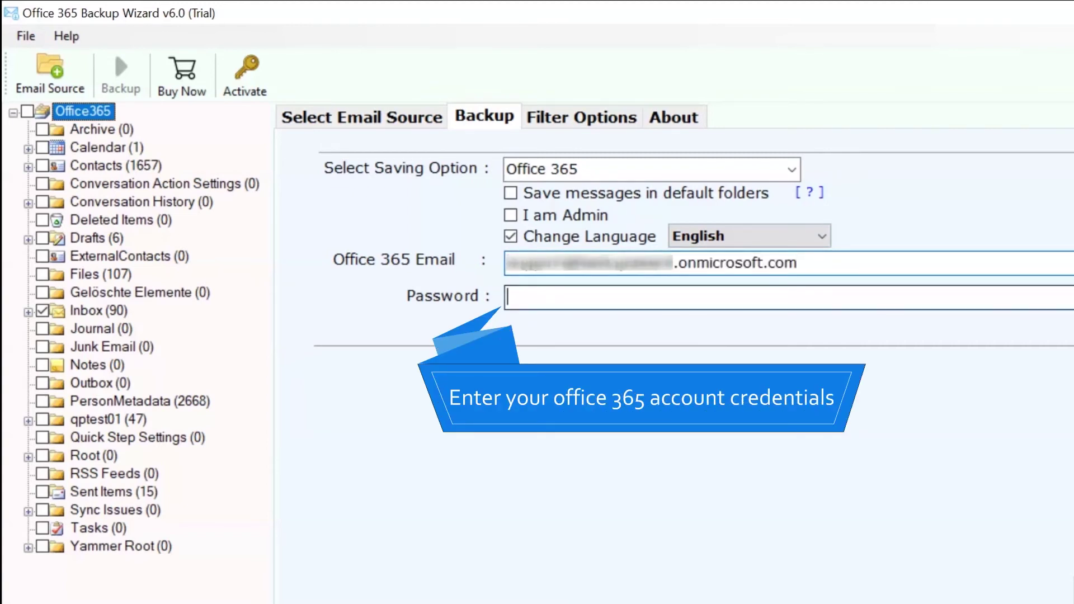
key("ctrl+v")
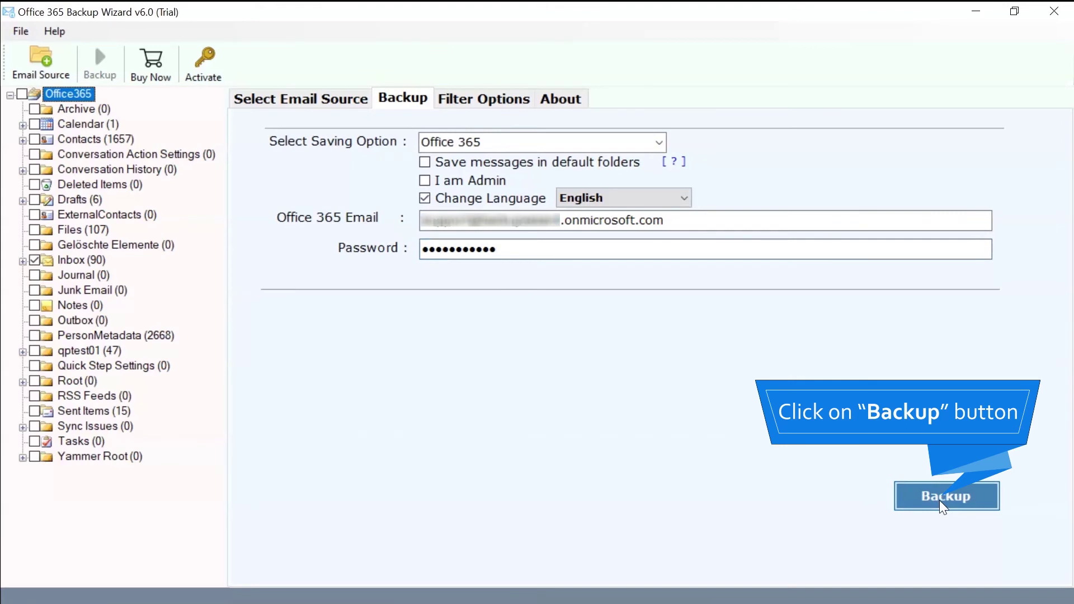
- Run the Inbox backup and dismiss the conversion-completed and trial-limit messages
left_click(940, 502)
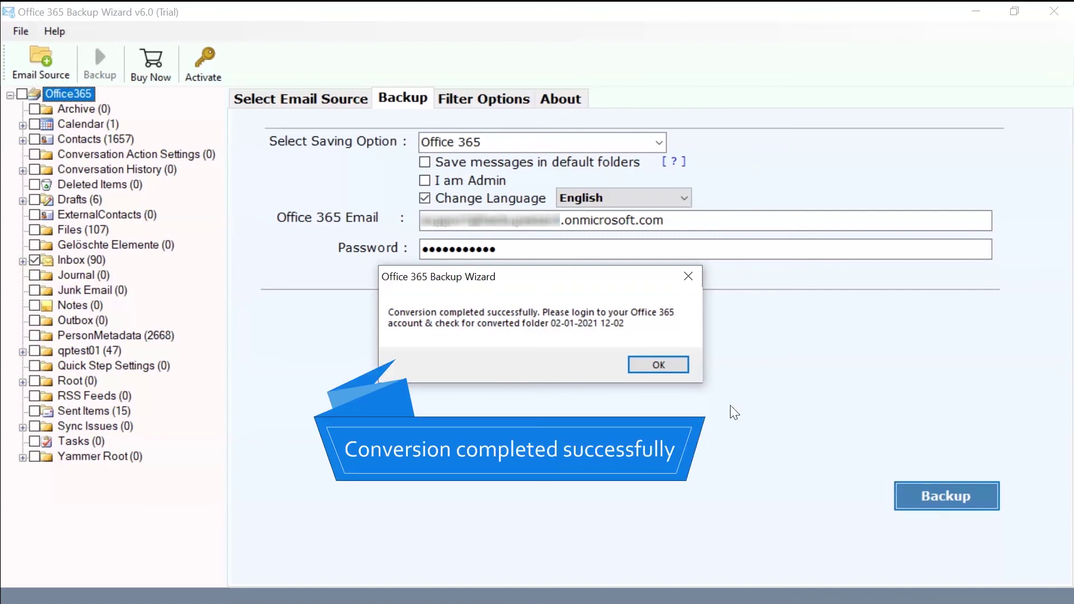
left_click(659, 364)
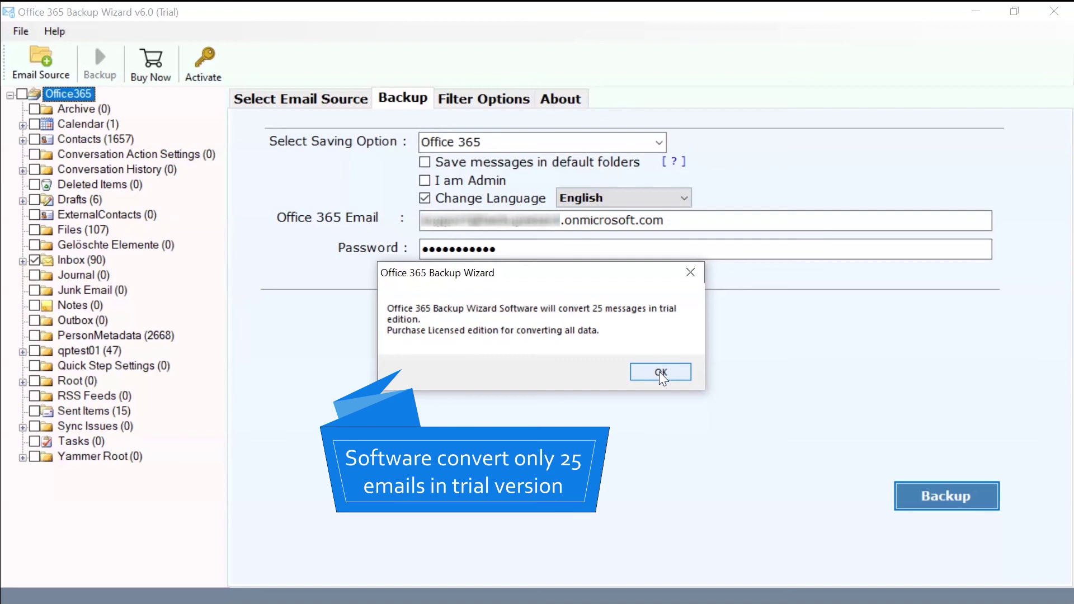
left_click(660, 373)
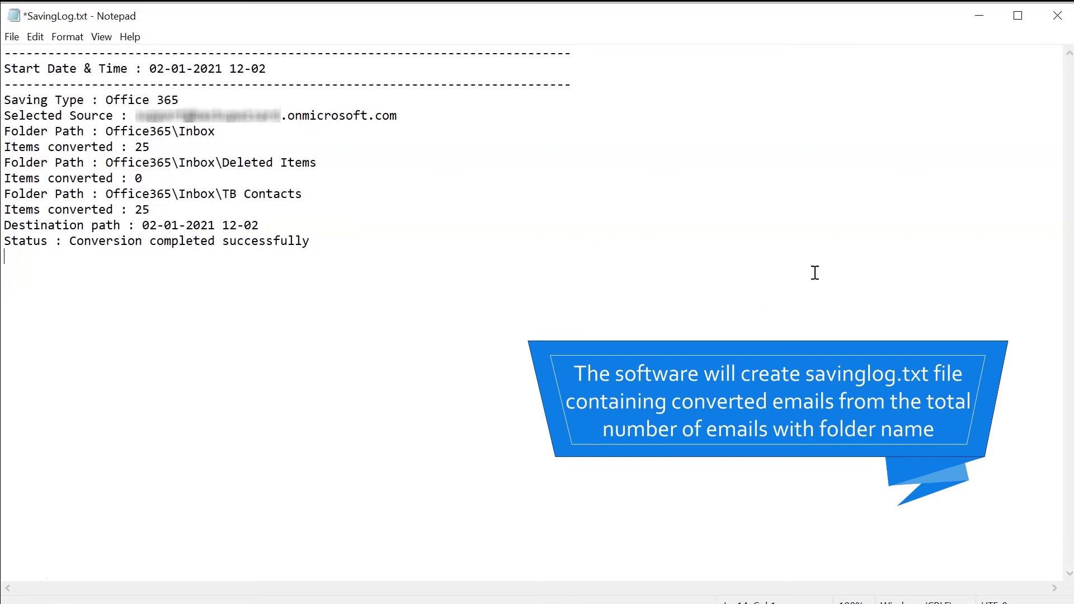
- Minimize the Notepad window showing SavingLog.txt
left_click(985, 10)
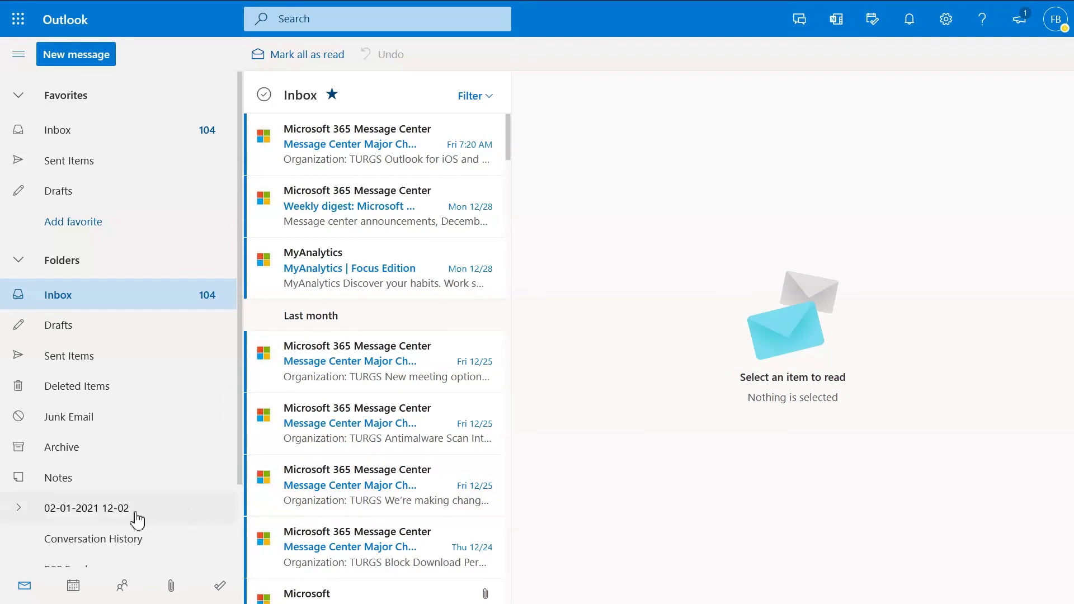
left_click(19, 509)
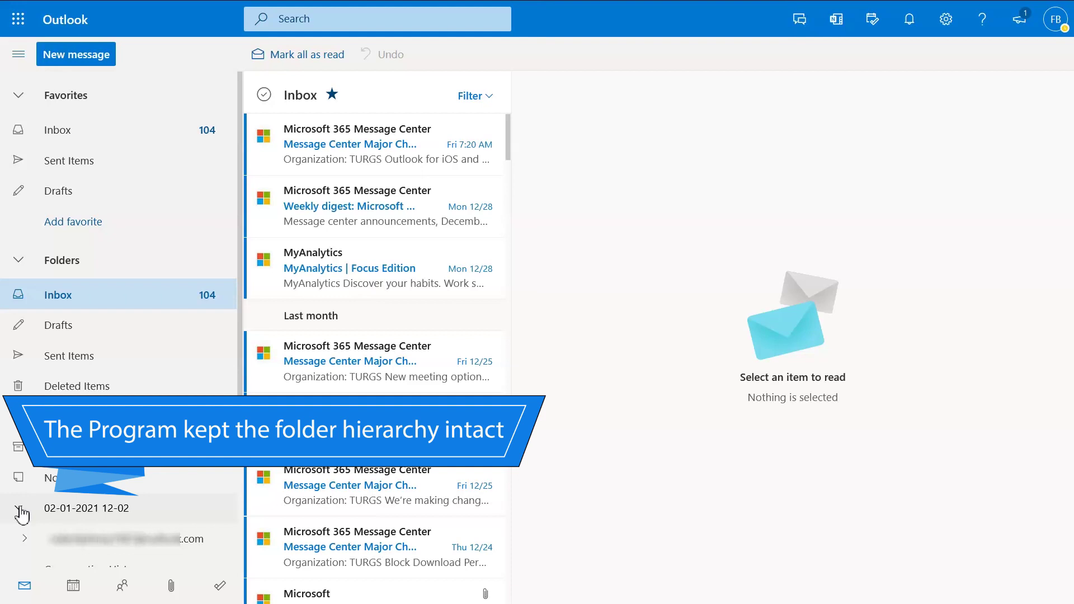
left_click(25, 539)
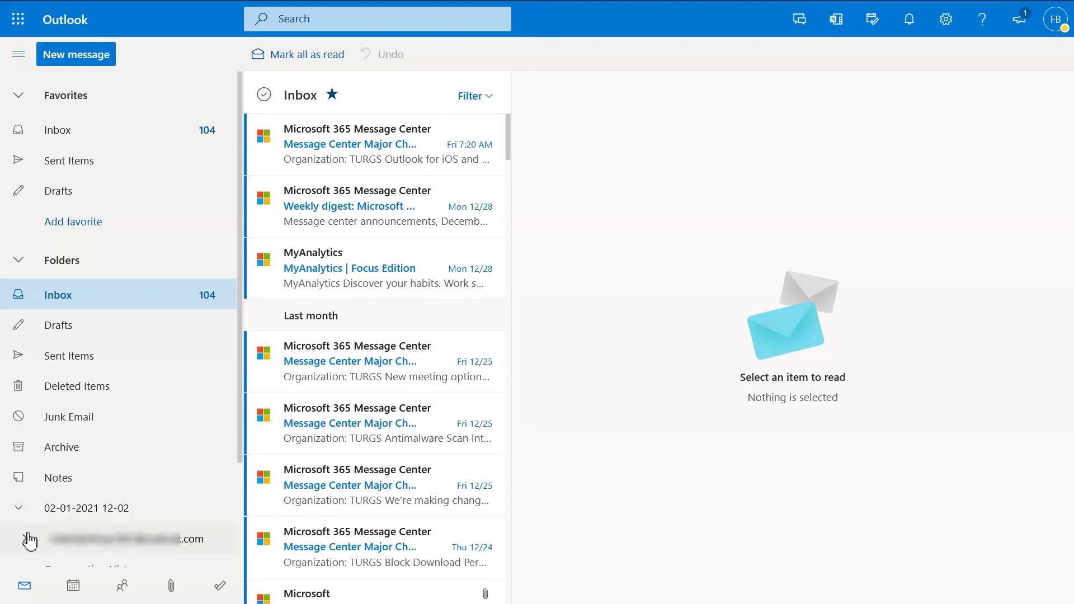
left_click(25, 539)
scroll(29, 540, "down", 3)
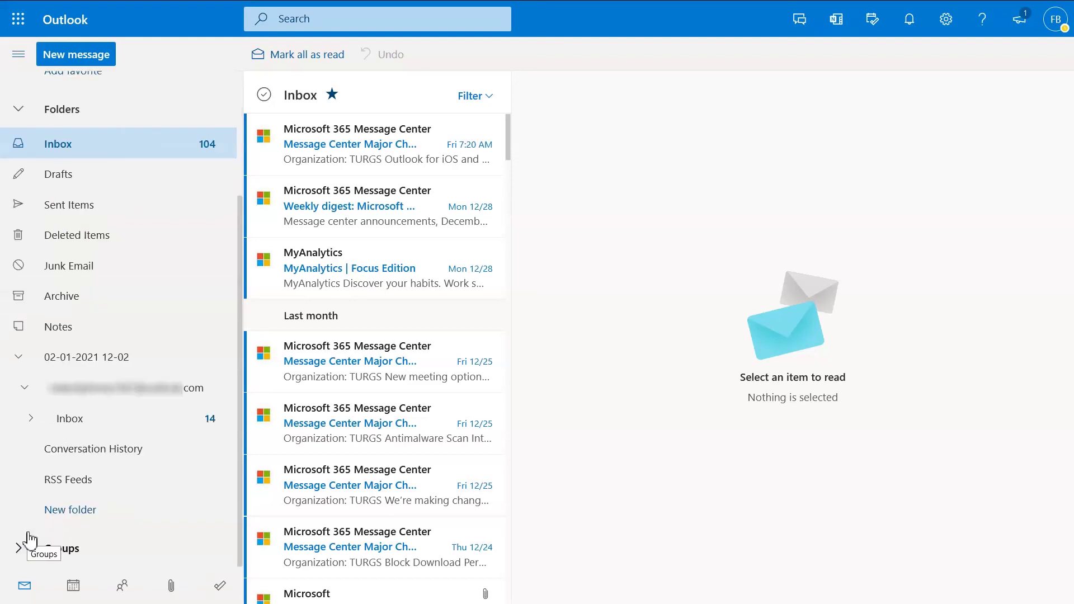
left_click(86, 420)
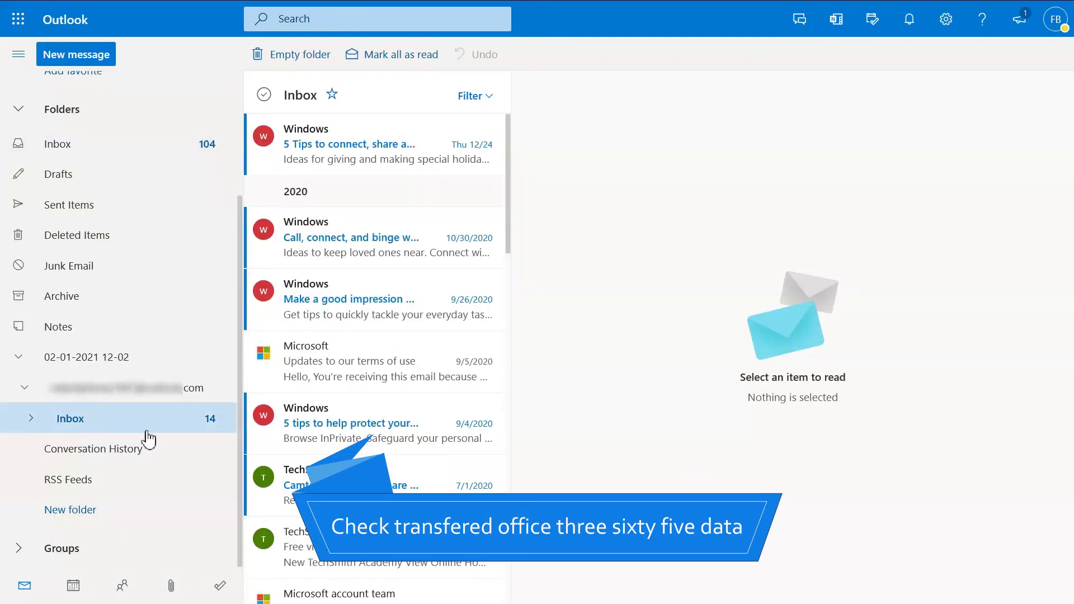